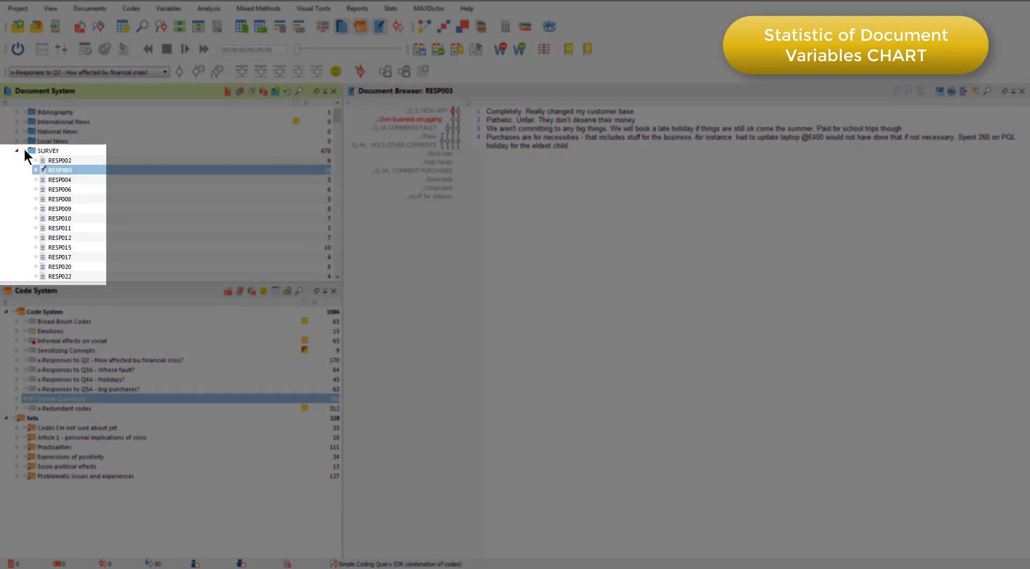
Activate all documents in the SURVEY group and open the List of Document Variables.
left_click(24, 150)
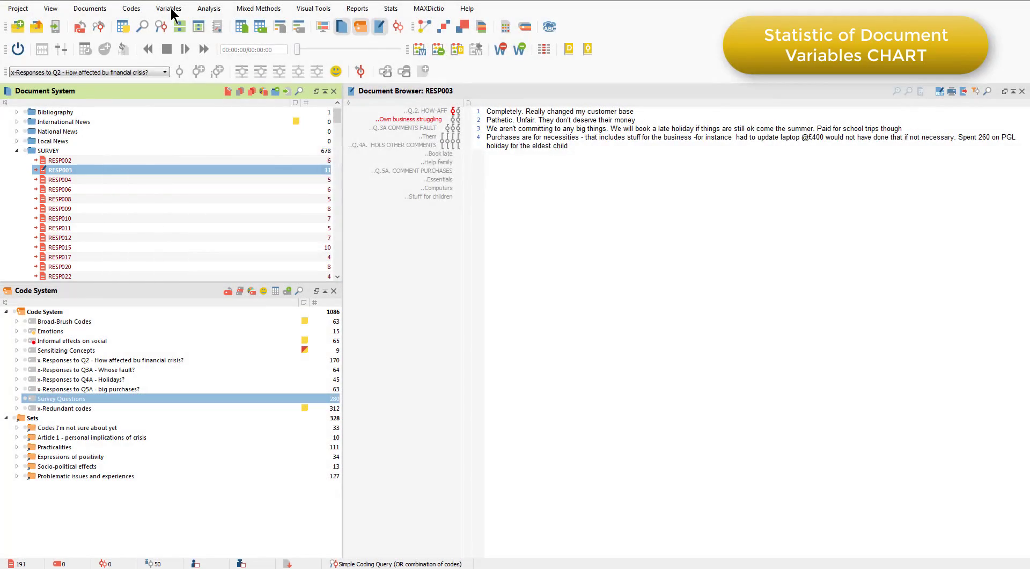
left_click(170, 10)
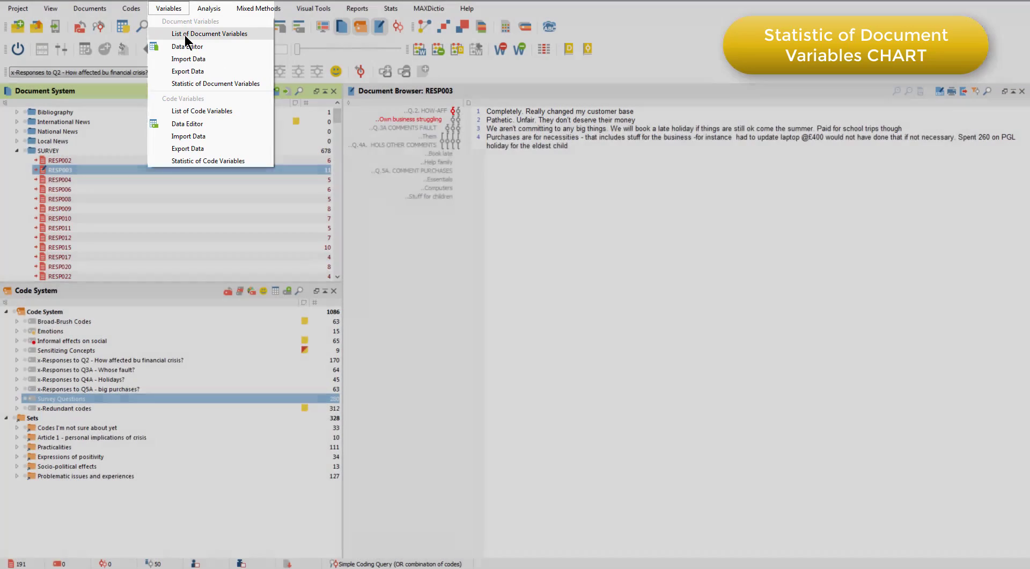
left_click(185, 34)
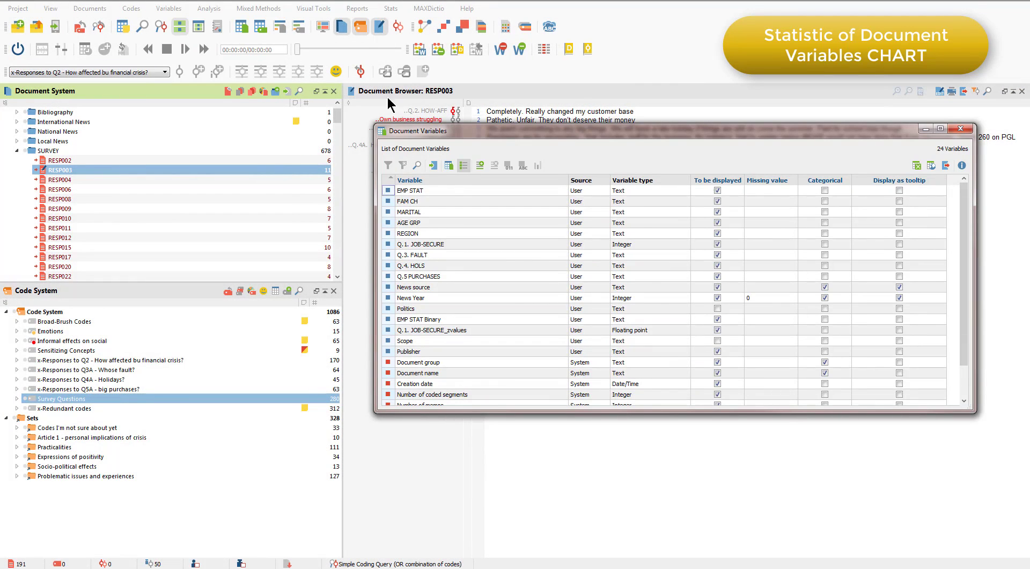
Review variable values for the 191 activated documents in the Data Editor, then close it.
left_click(449, 166)
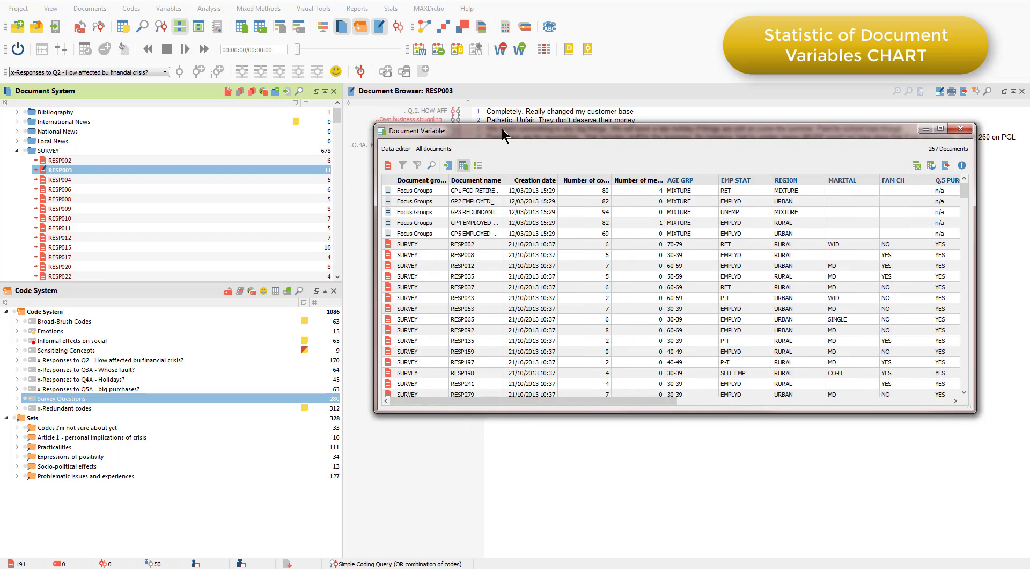
left_click_drag(501, 128, 439, 89)
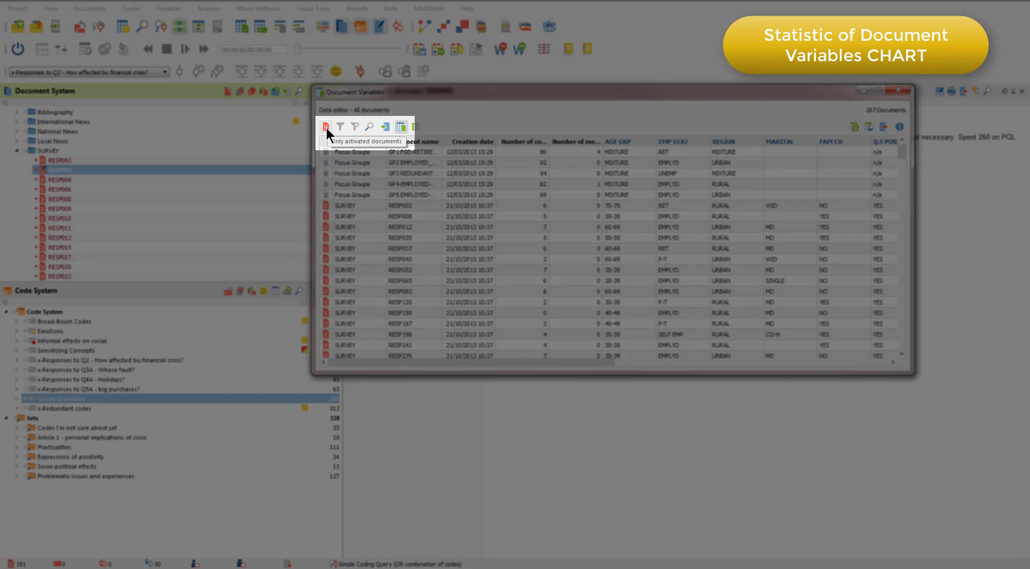
left_click(327, 127)
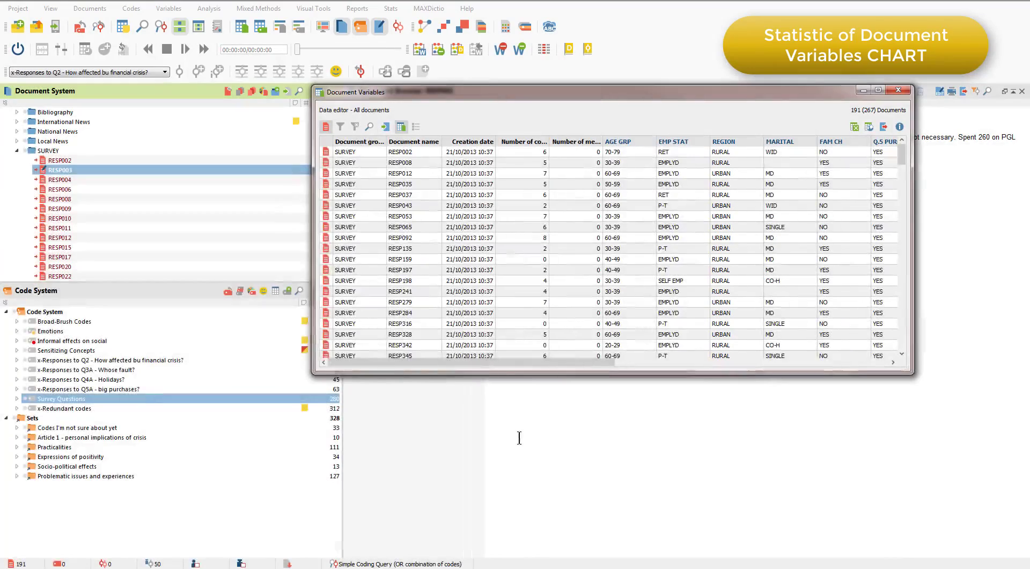
left_click_drag(499, 362, 638, 378)
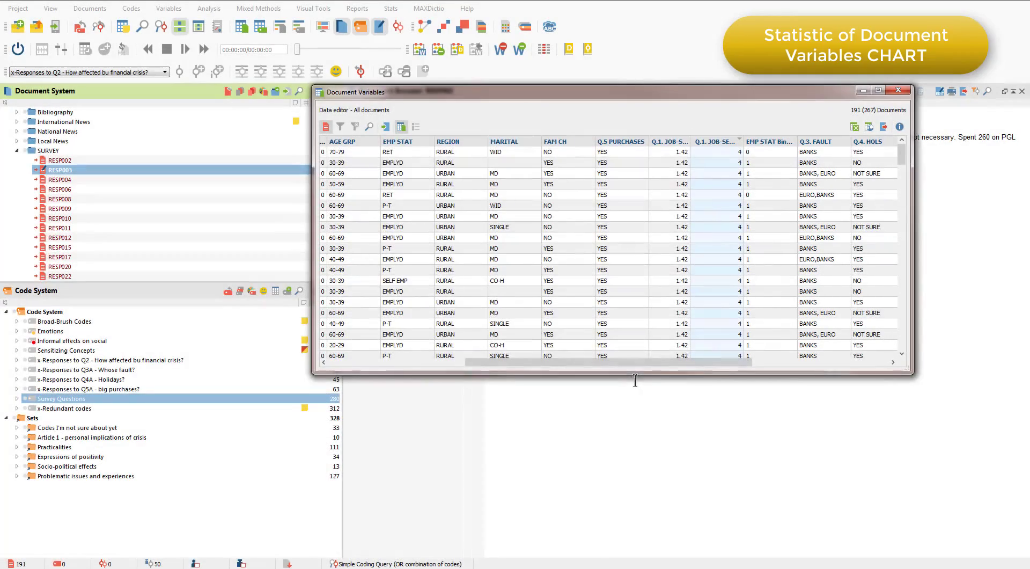
left_click_drag(655, 362, 687, 367)
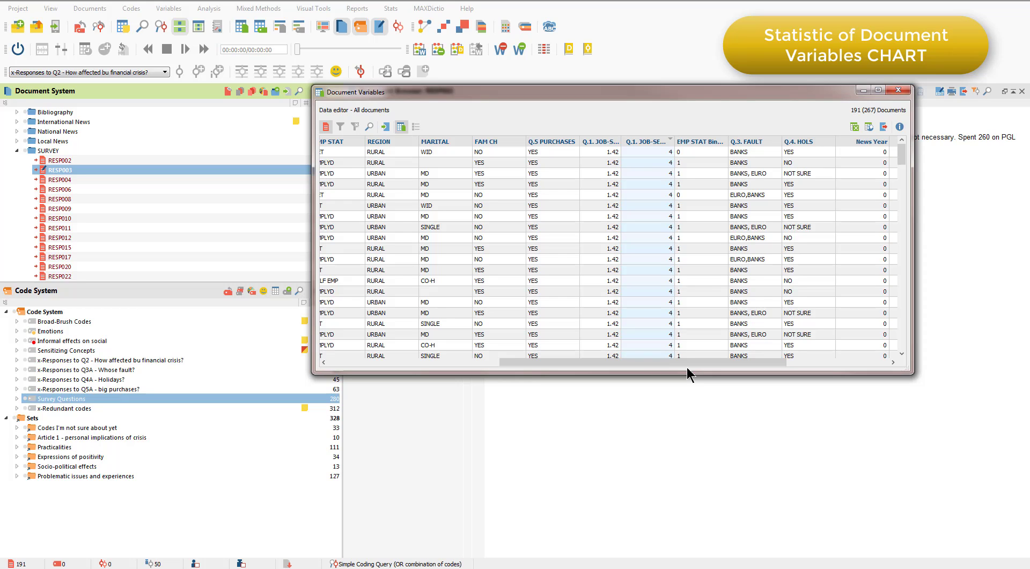
left_click(893, 90)
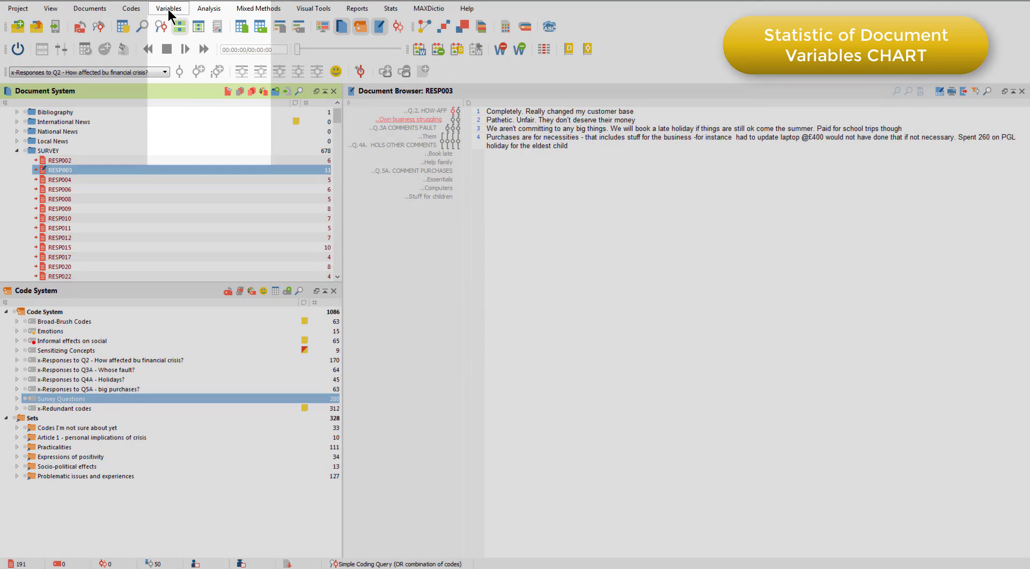
Set up Statistic of Document Variables with AGE GRP, REGION, Q.1. JOB-SECURE and Q.3. FAULT for activated documents.
left_click(169, 8)
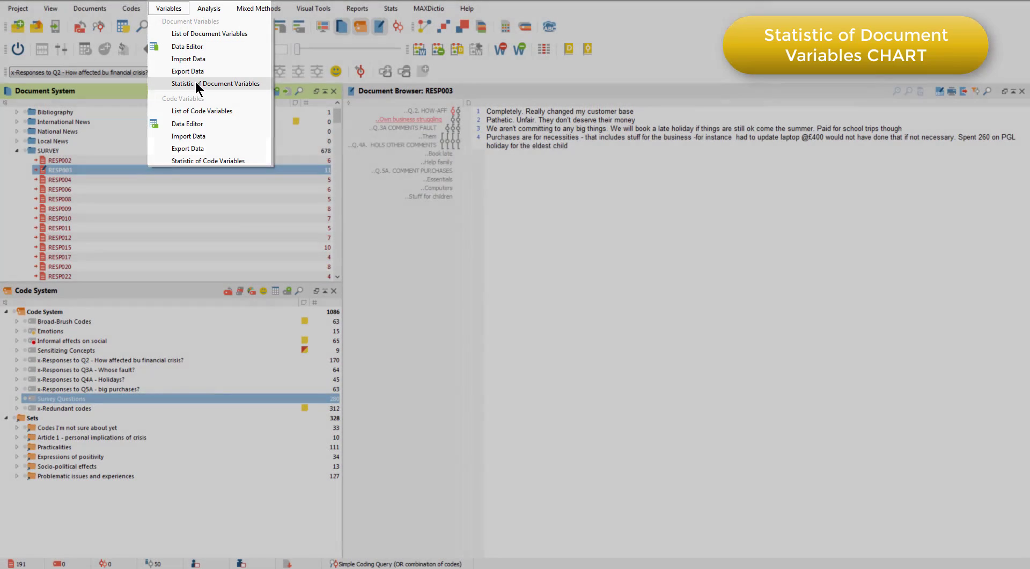
left_click(196, 83)
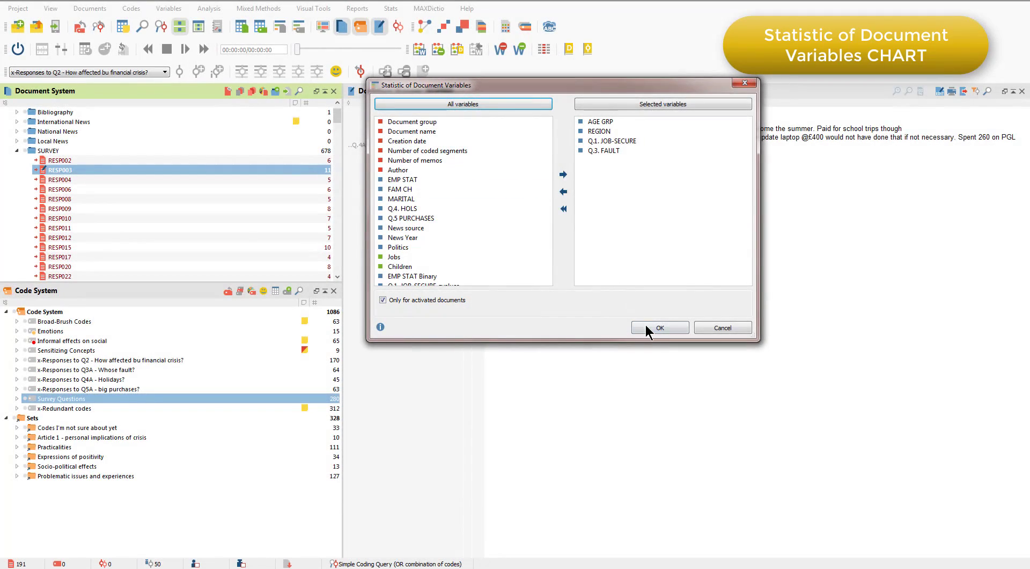
Run the frequency tables and step through REGION to Q.3. FAULT, where BANKS has 126 (66.0%).
left_click(648, 328)
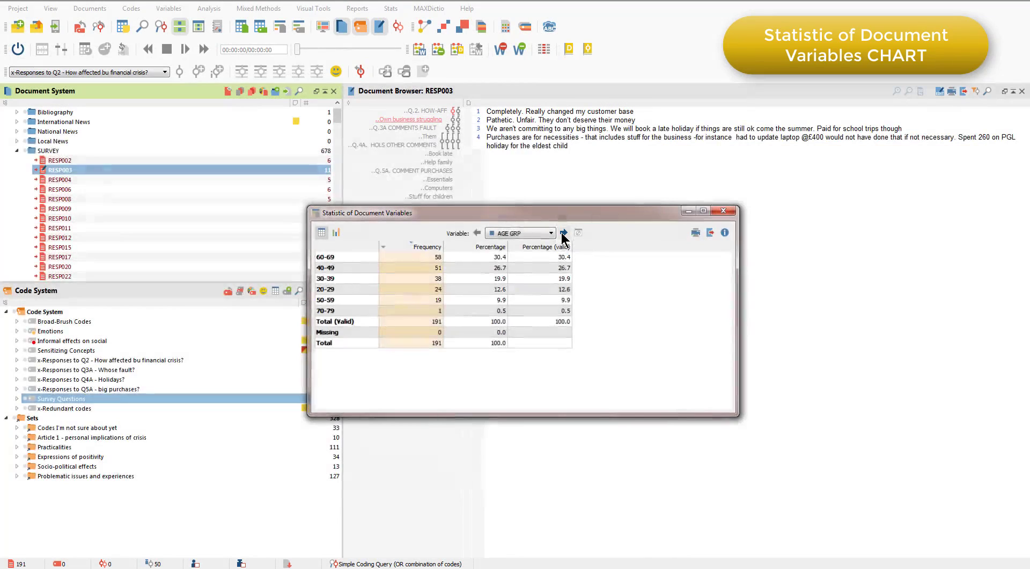
left_click(563, 234)
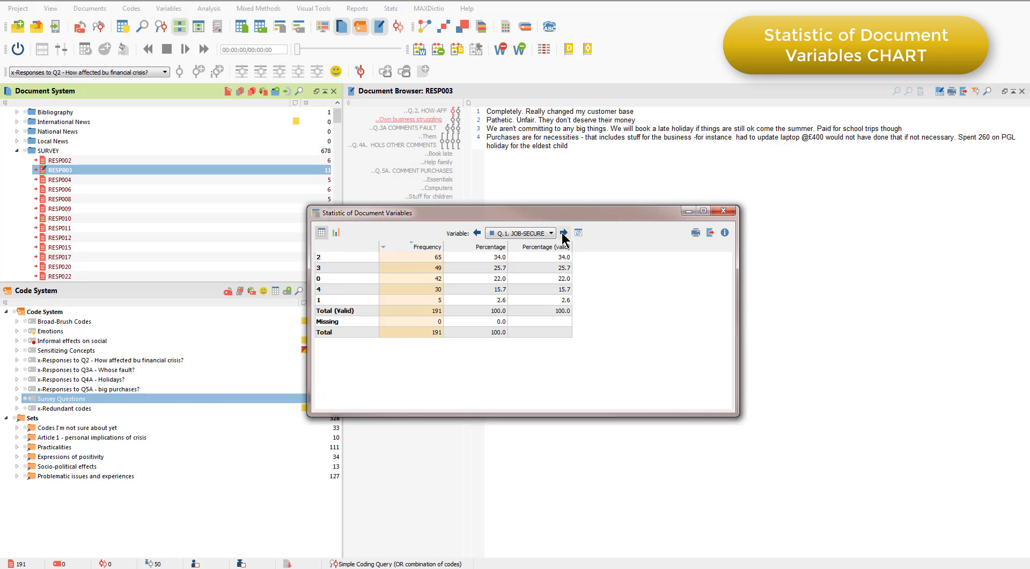
left_click(564, 234)
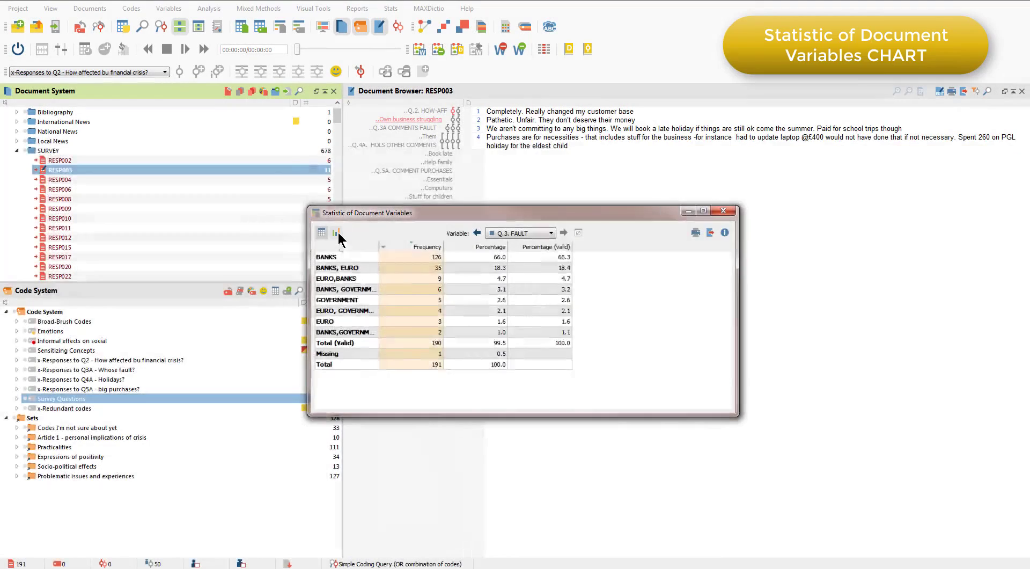
Chart Q.3. FAULT as vertical bars in percentages using the second colour scheme.
left_click(337, 233)
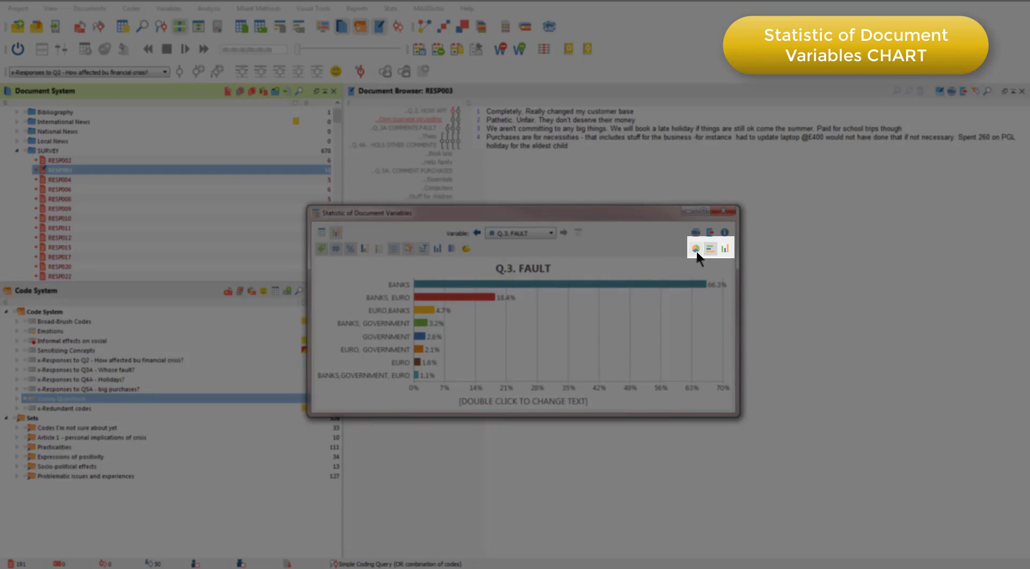
left_click(696, 249)
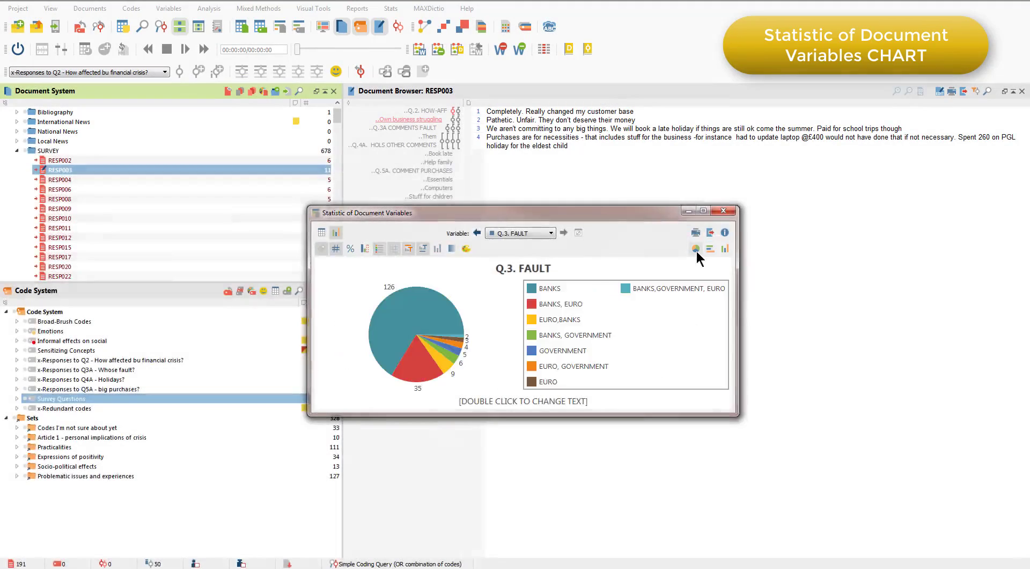
left_click(725, 250)
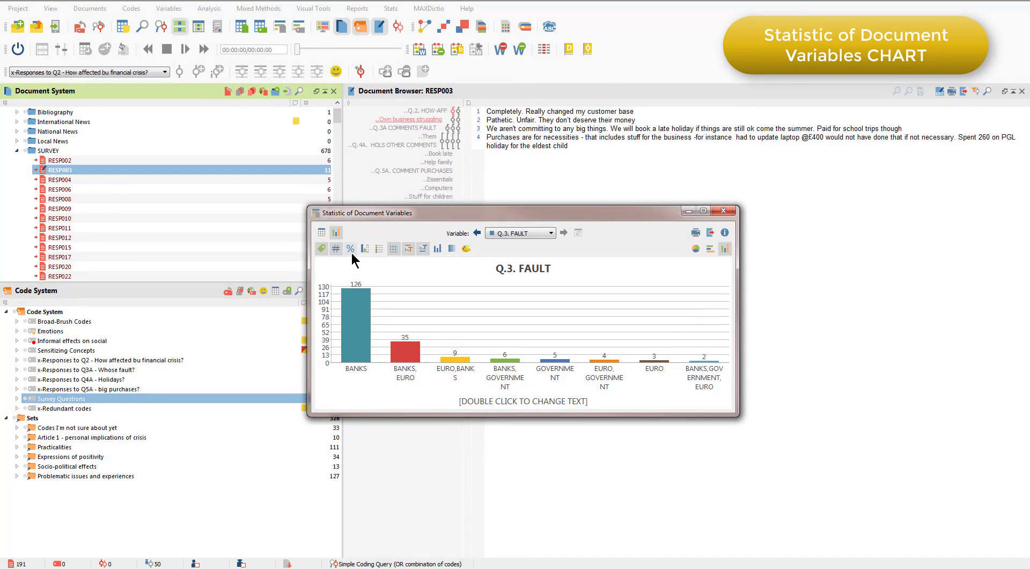
left_click(351, 251)
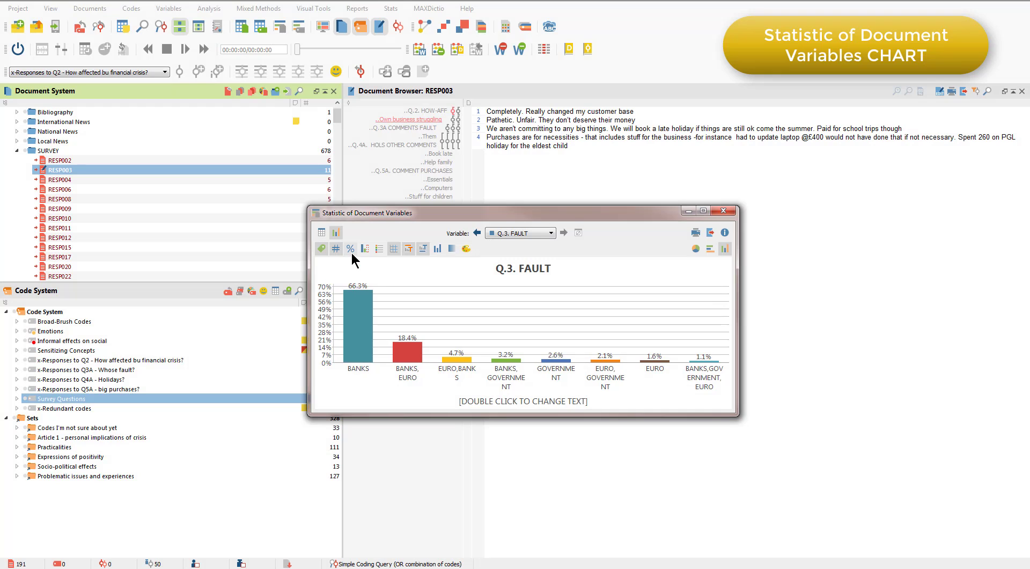
left_click(465, 249)
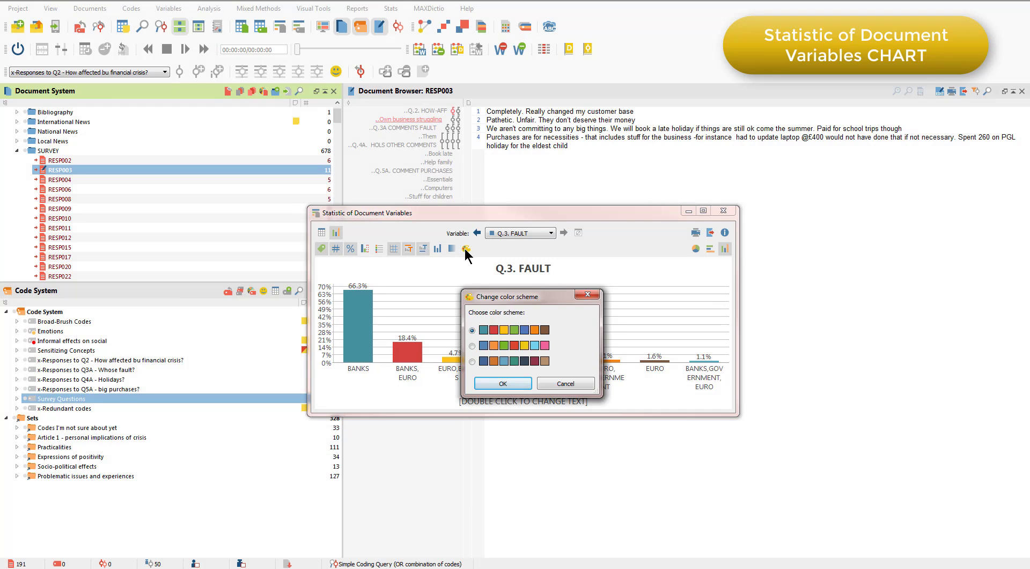
left_click(472, 345)
left_click(502, 383)
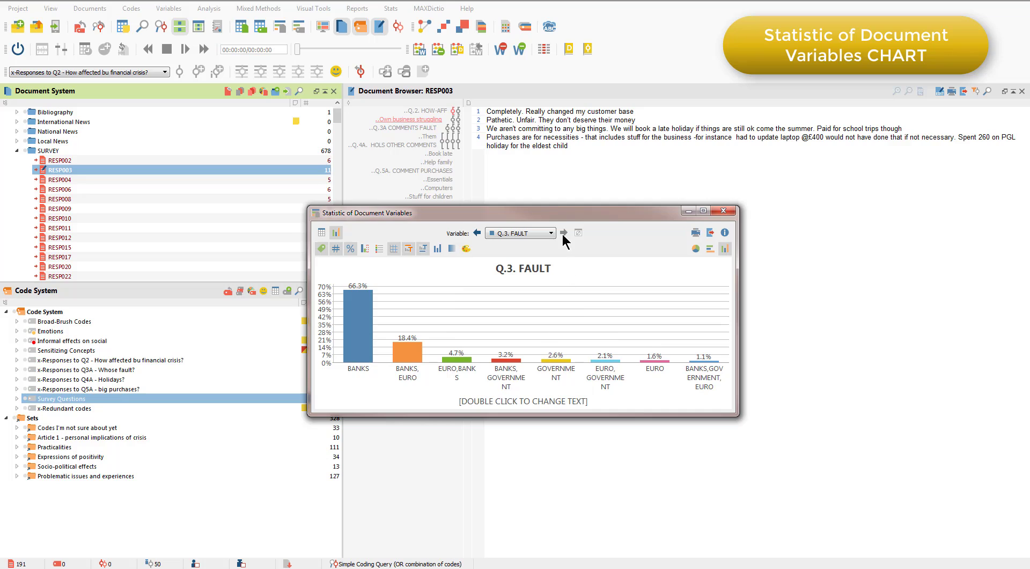
Step back through Q.1. JOB-SECURE to REGION with absolute counts (URBAN 100, RURAL 91).
left_click(476, 233)
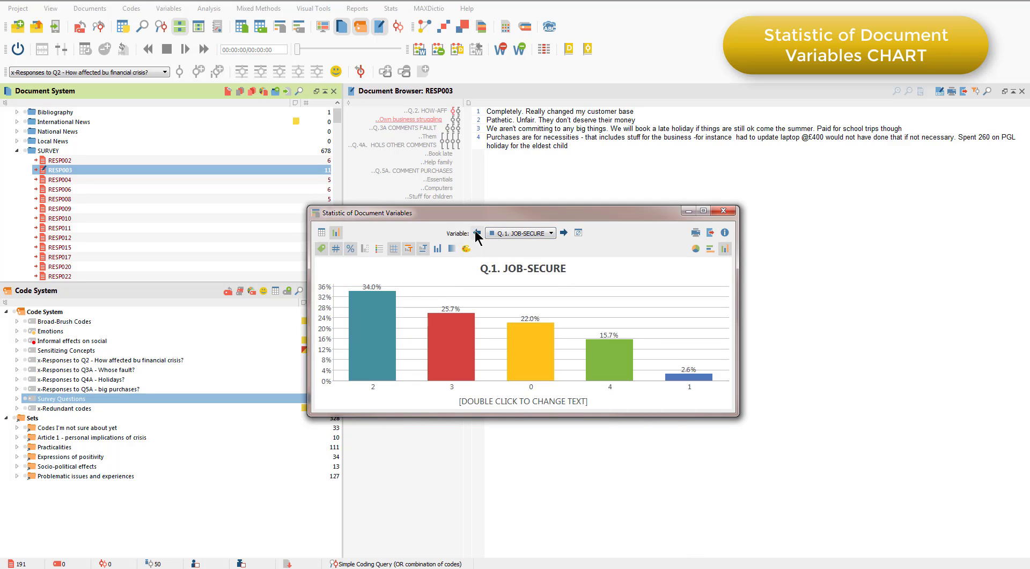
left_click(350, 248)
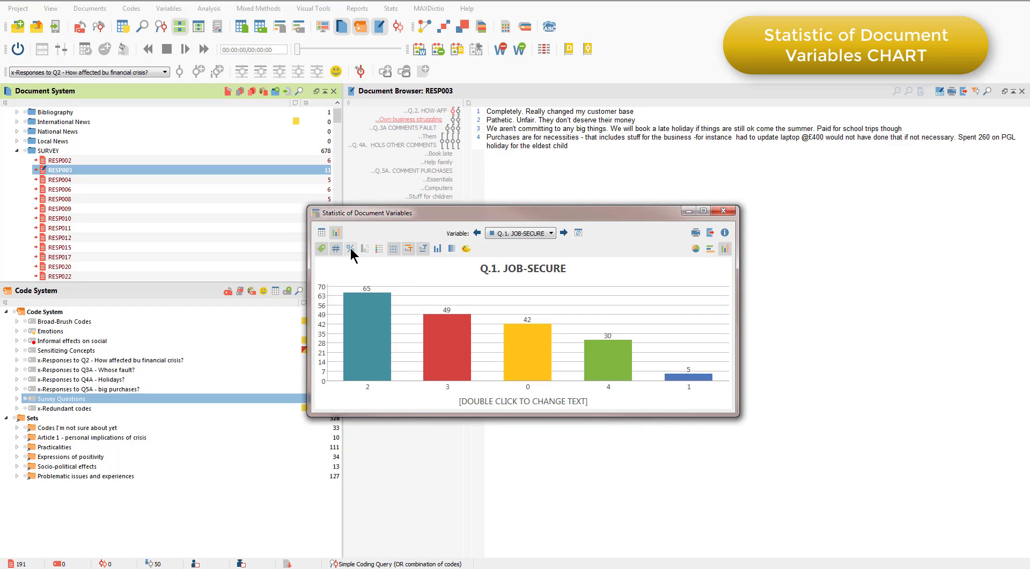
left_click(477, 233)
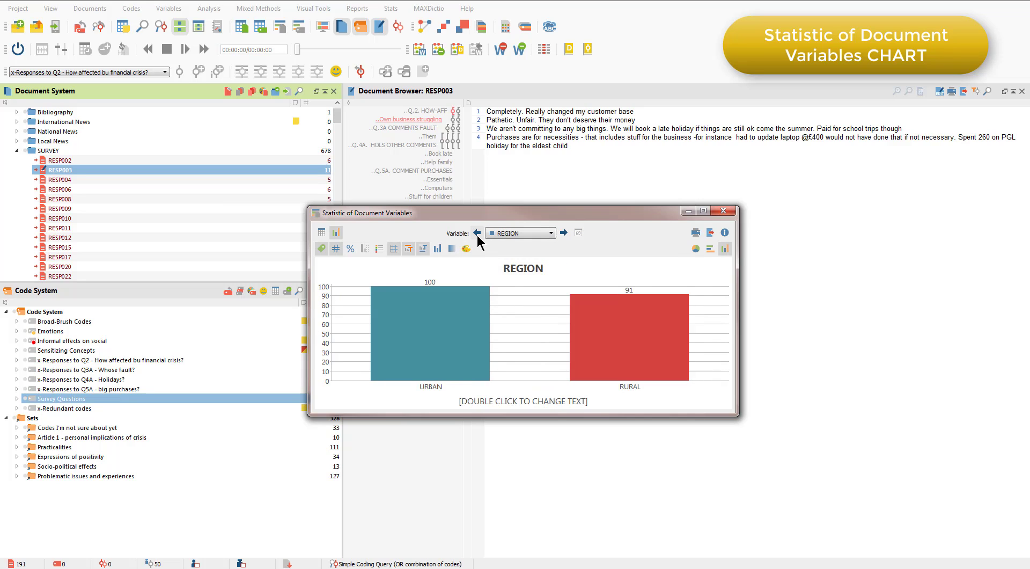
Step back to the AGE GRP variable chart.
left_click(477, 233)
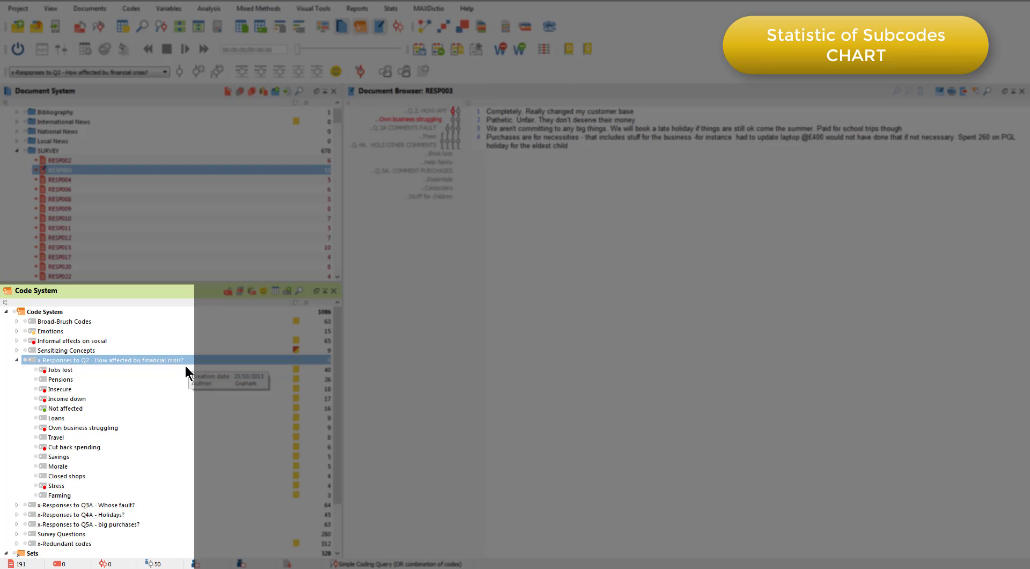
Expand the Q4A Holidays and Q5A big purchases codes and open Statistic of Subcodes.
left_click(16, 514)
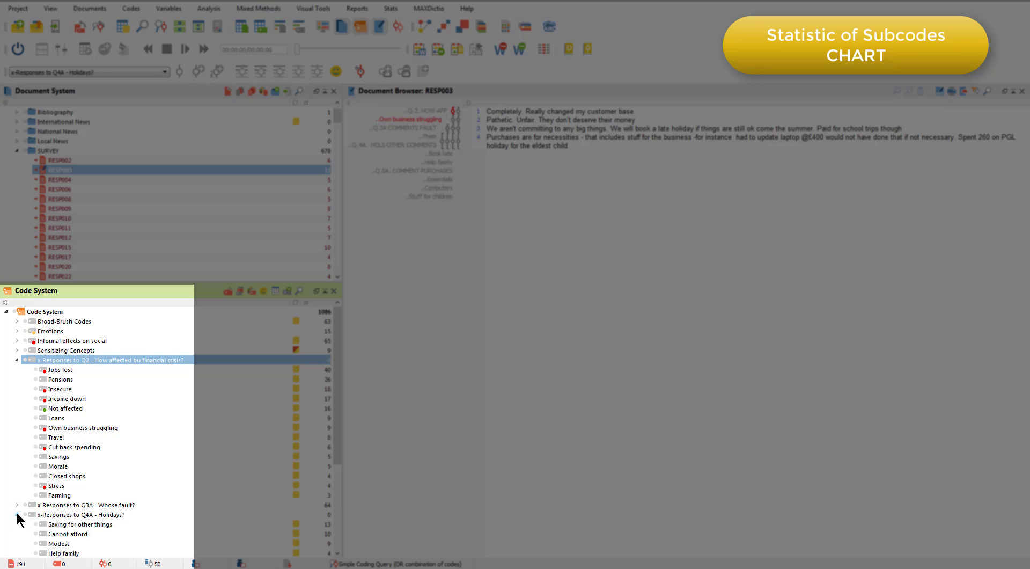
scroll(17, 516, "down", 3)
left_click(15, 514)
scroll(15, 513, "down", 3)
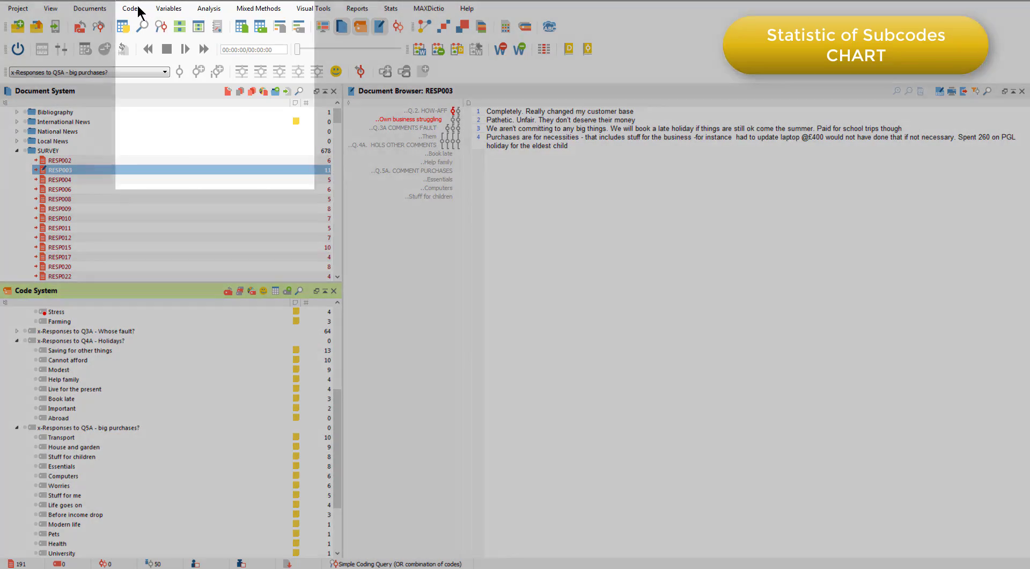
left_click(133, 8)
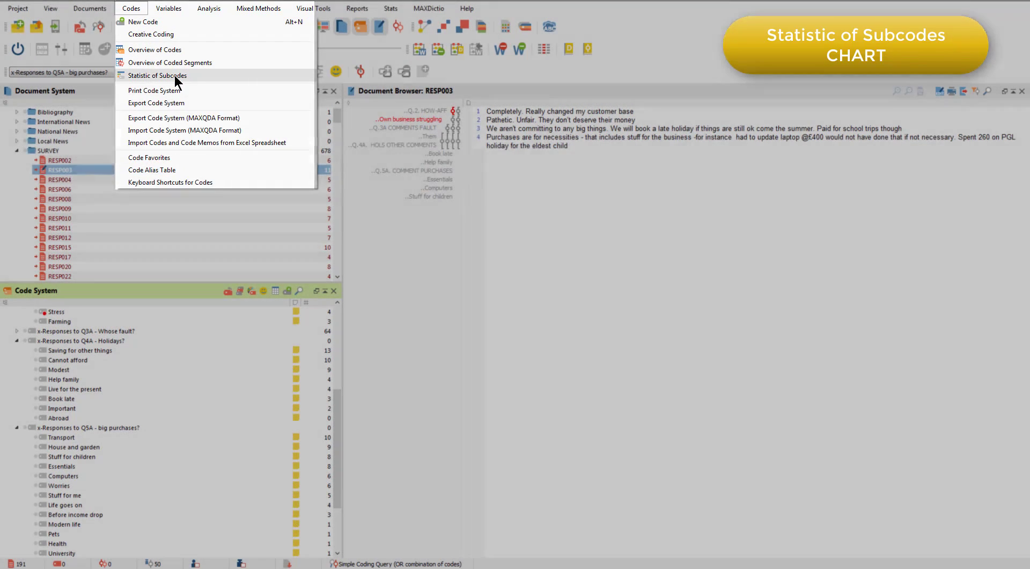
left_click(175, 75)
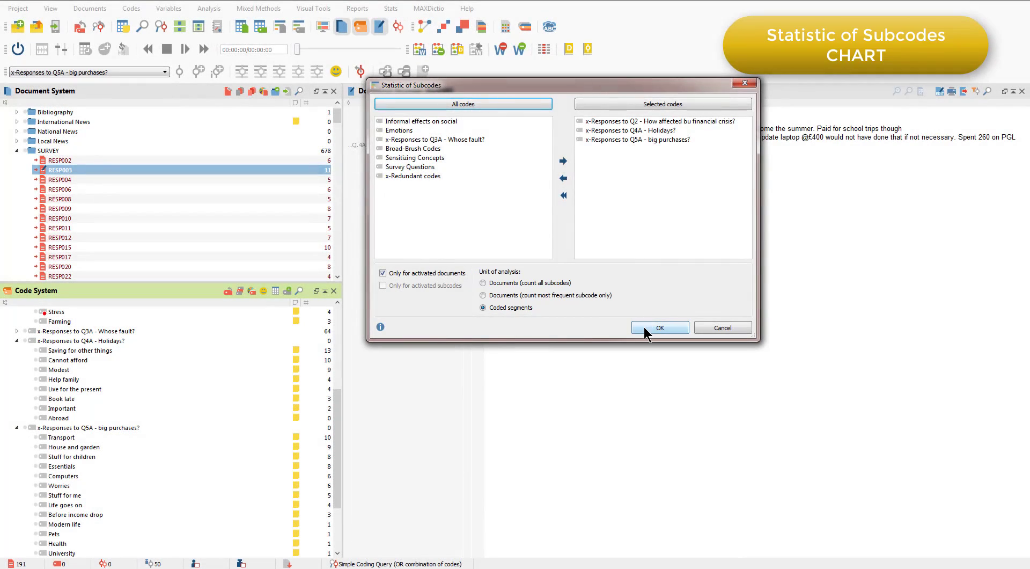
Run the subcode statistics and step through Q4A Holidays to Q5A big purchases.
left_click(644, 327)
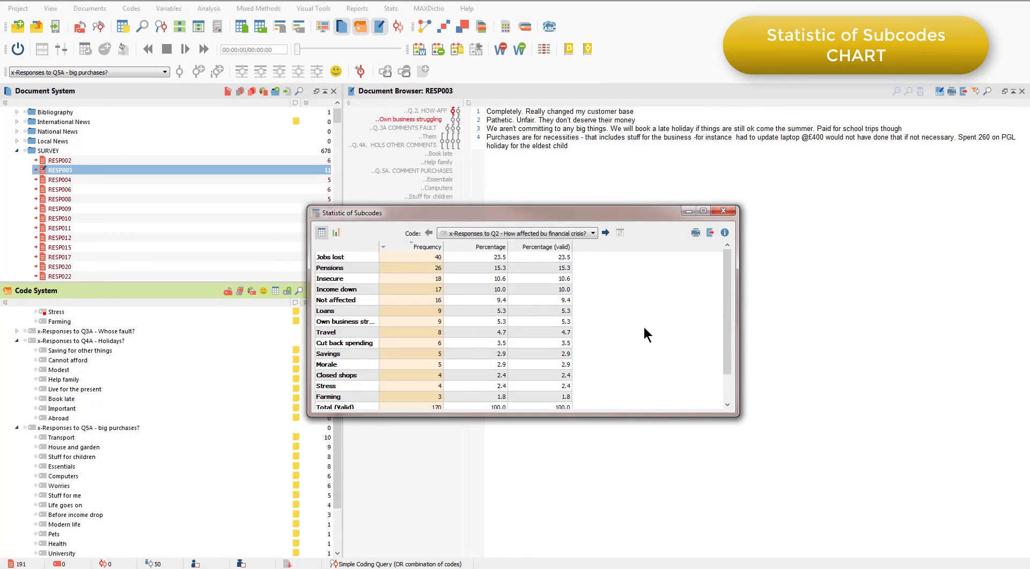
left_click(606, 233)
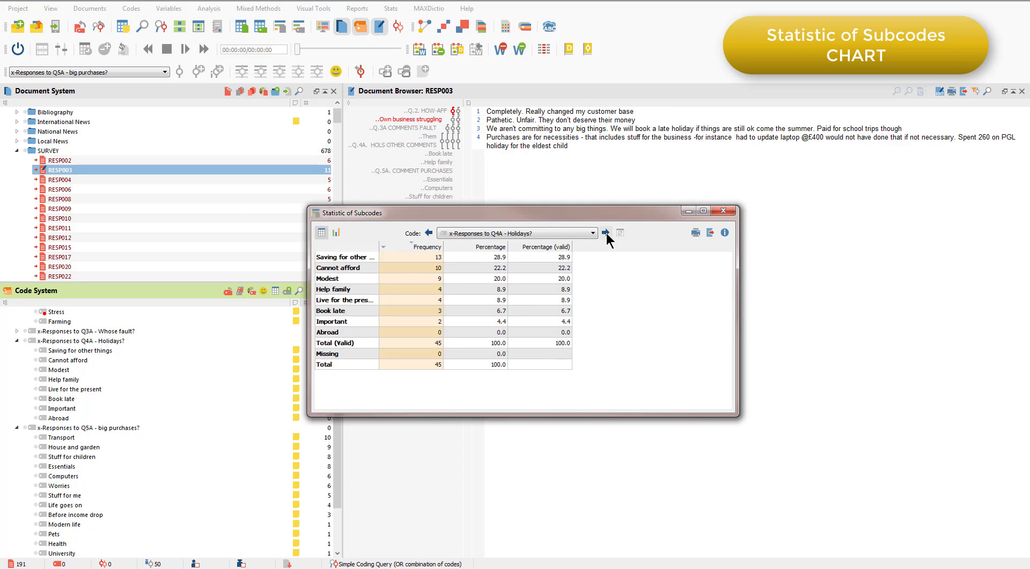
left_click(606, 233)
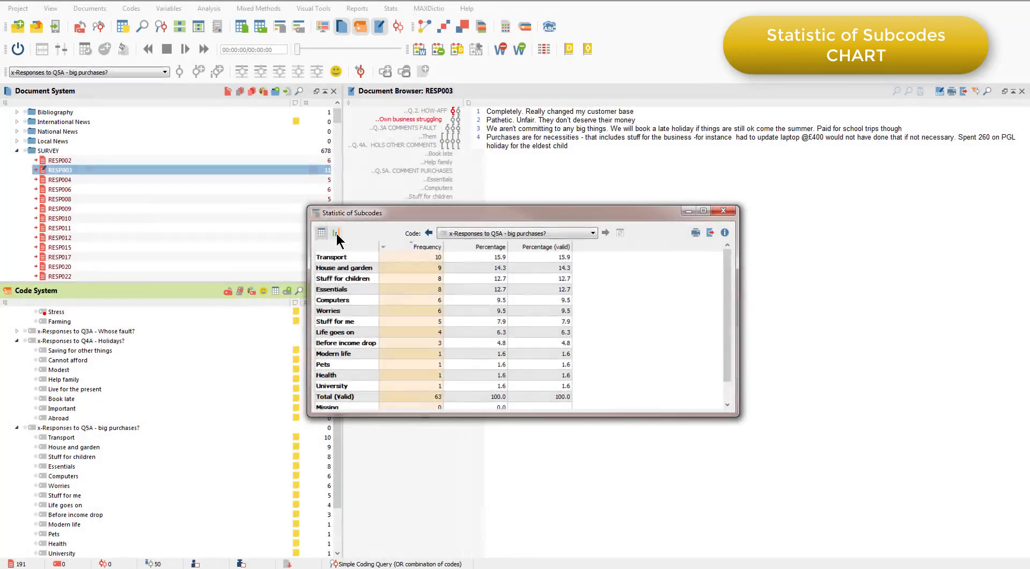
Display the Q5A subcode frequencies as a pie chart, led by Transport with 10.
left_click(335, 232)
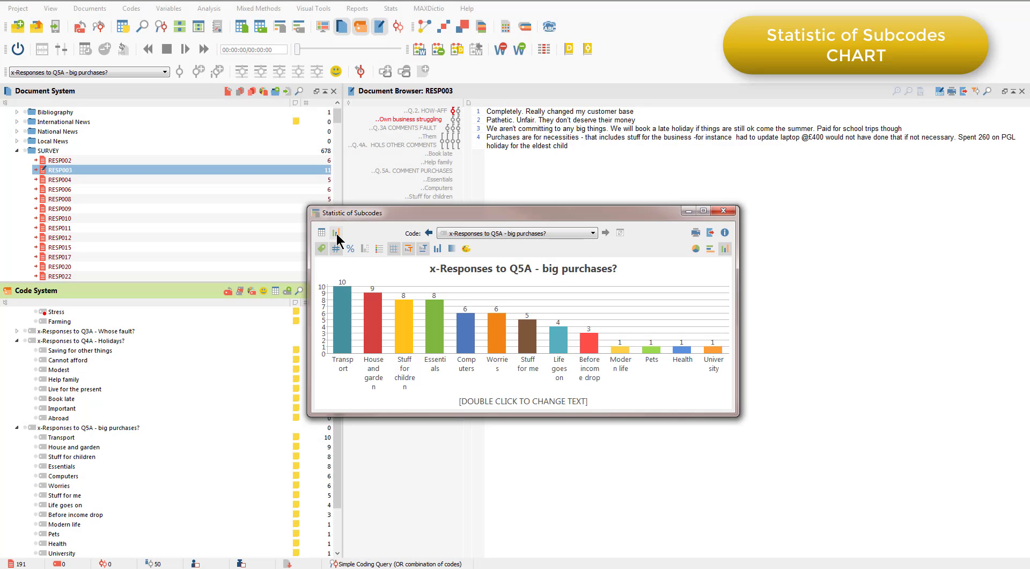
left_click(710, 249)
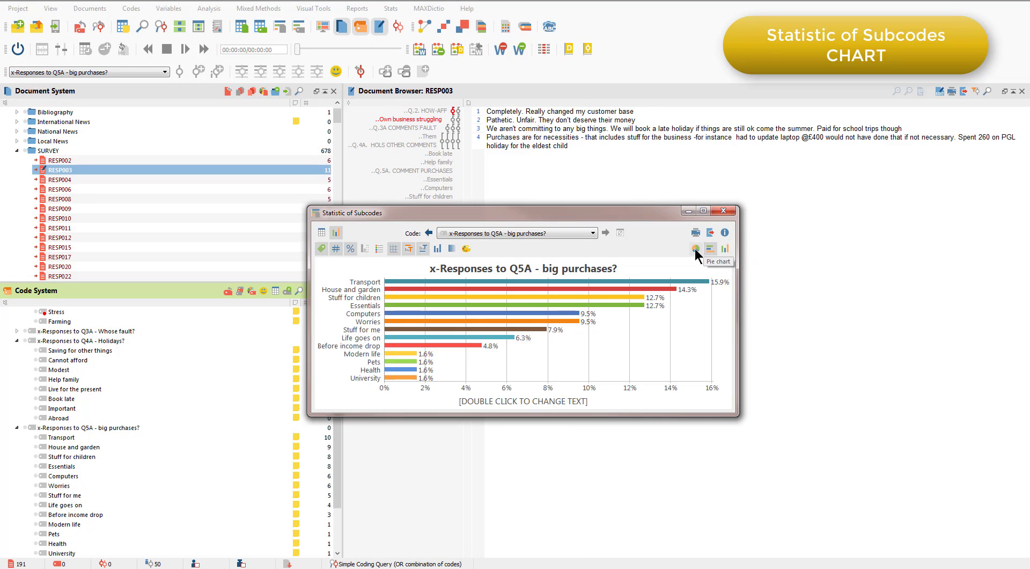
left_click(695, 249)
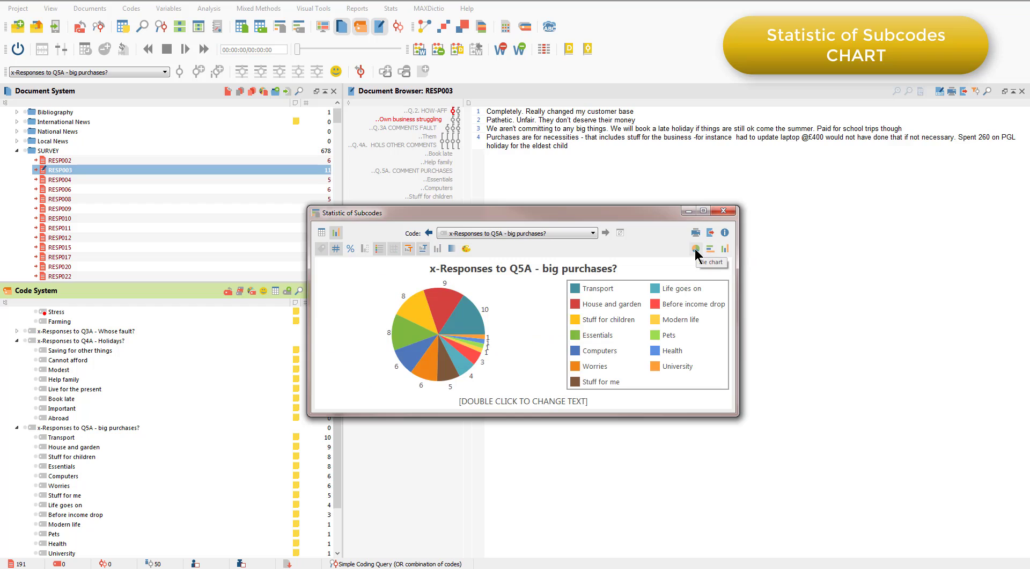